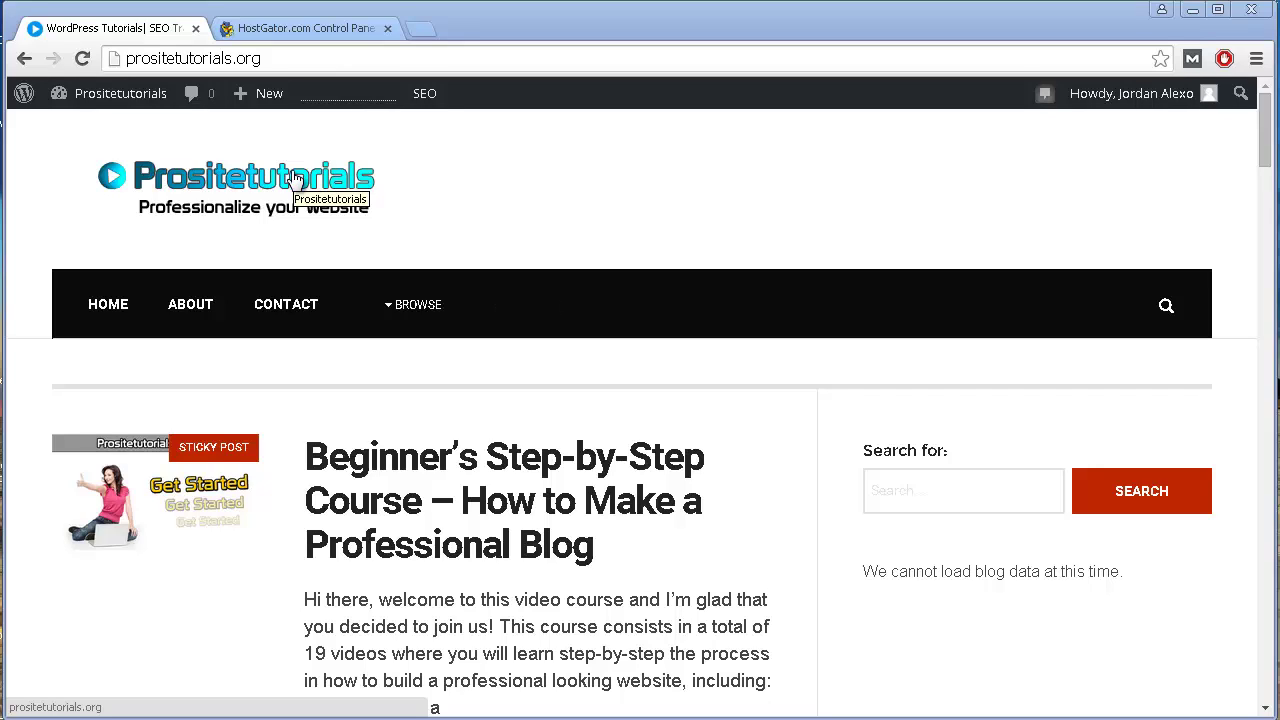
Switch to the HostGator Control Panel tab and scroll down to the Domains tools.
left_click(323, 32)
scroll(449, 421, "up", 8)
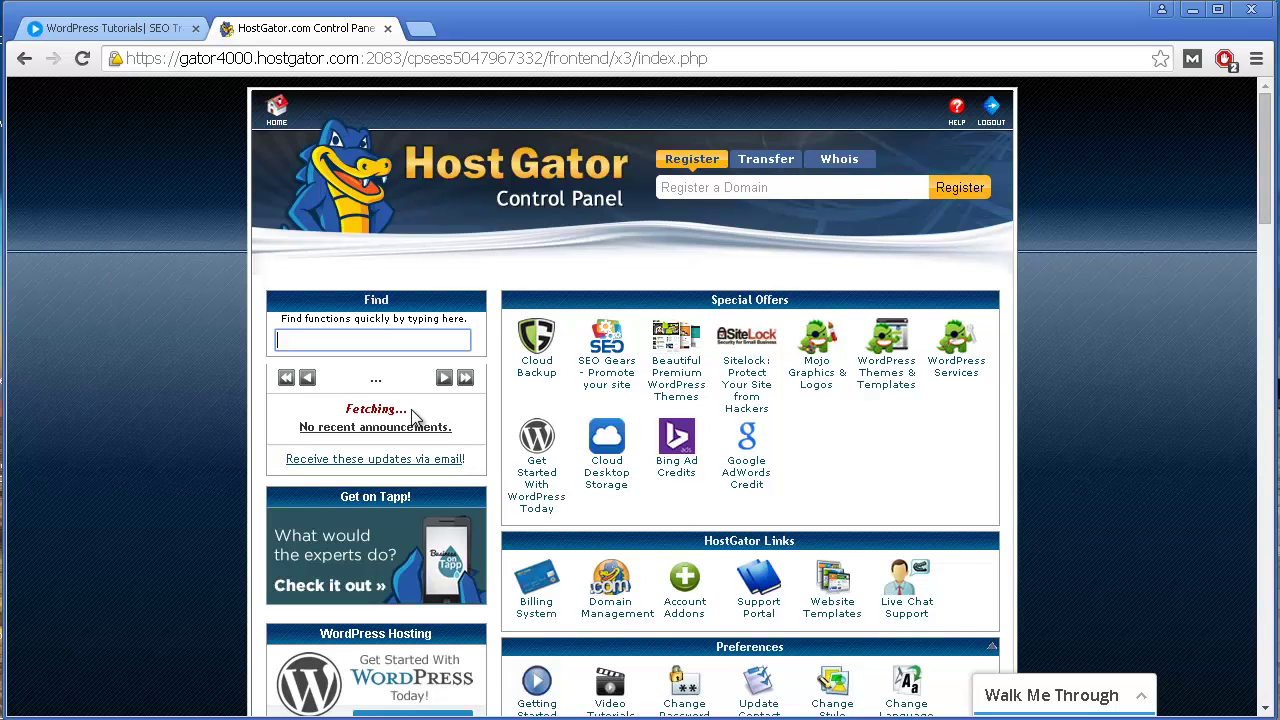
left_click(452, 346)
scroll(820, 270, "down", 2)
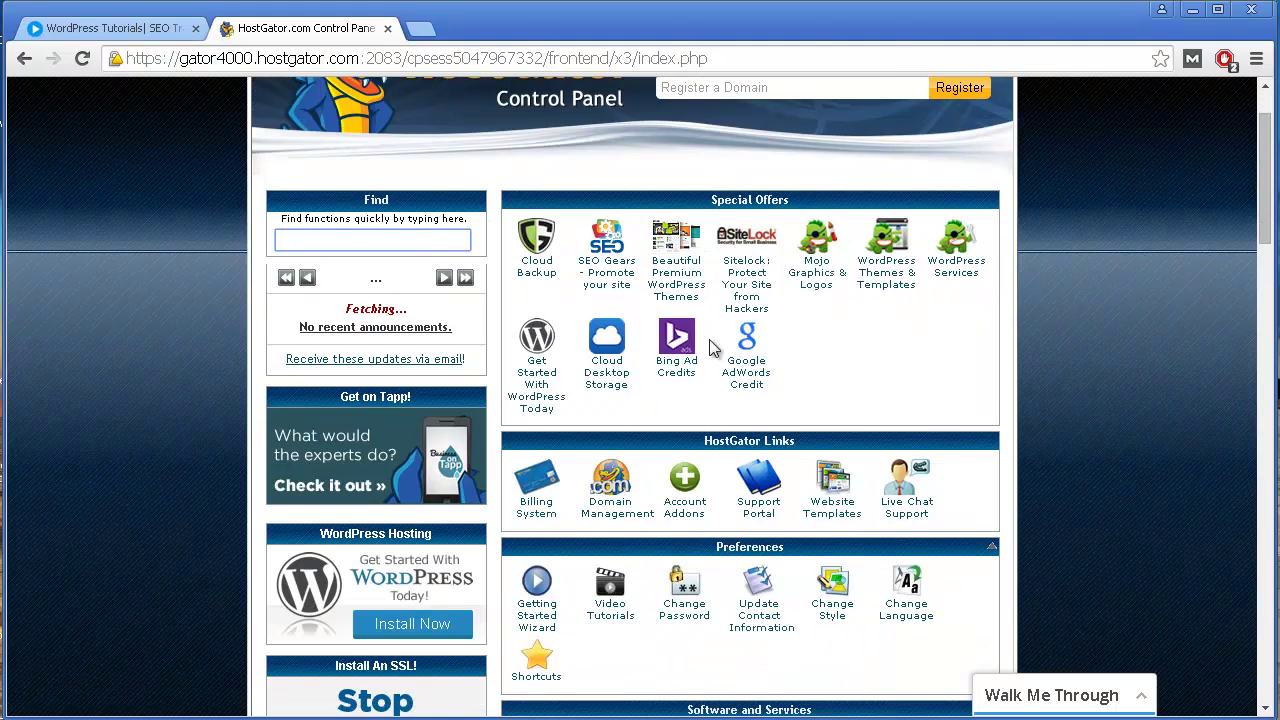
scroll(782, 200, "down", 3)
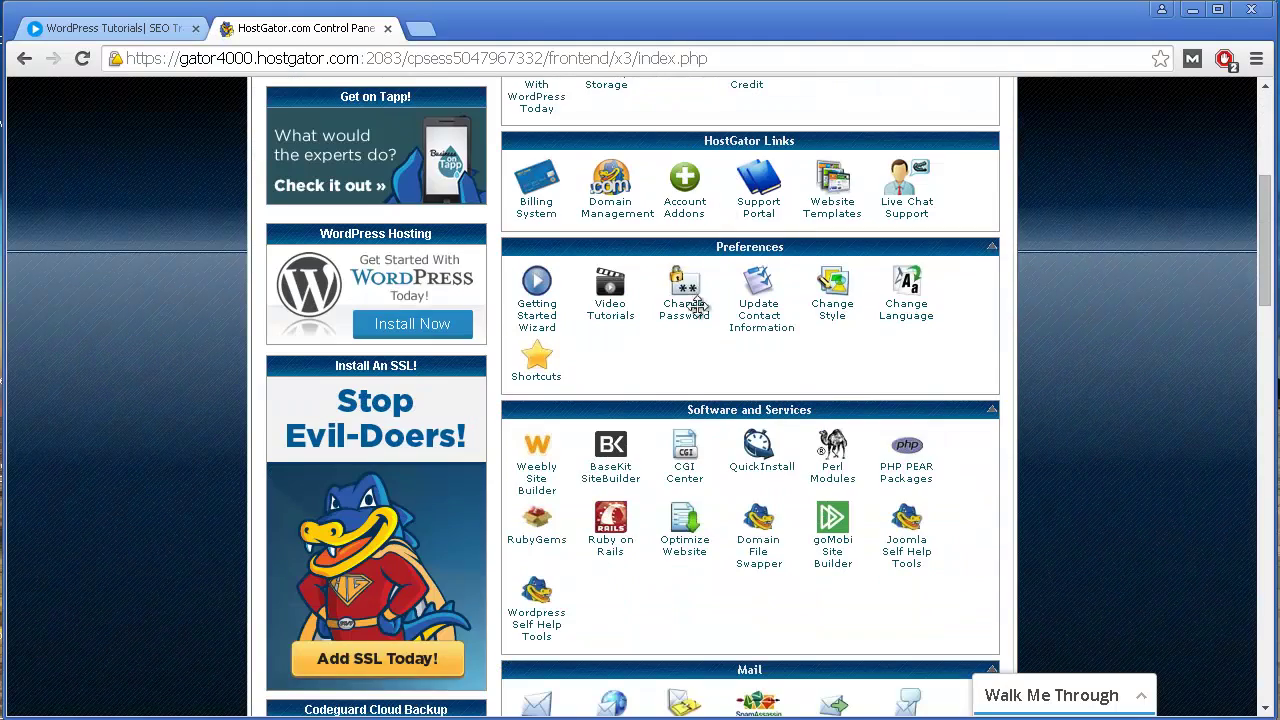
scroll(754, 287, "down", 1)
scroll(756, 240, "down", 2)
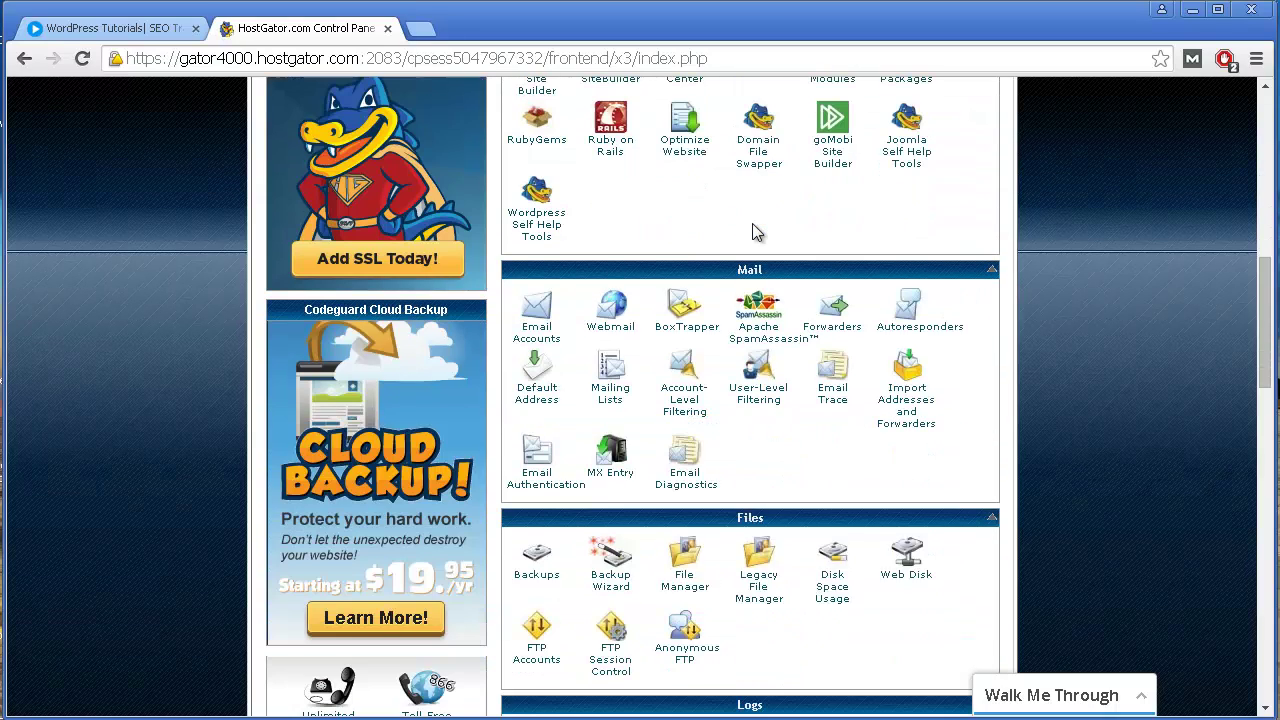
scroll(770, 205, "up", 2)
scroll(791, 163, "up", 1)
scroll(791, 155, "down", 1)
scroll(791, 155, "down", 6)
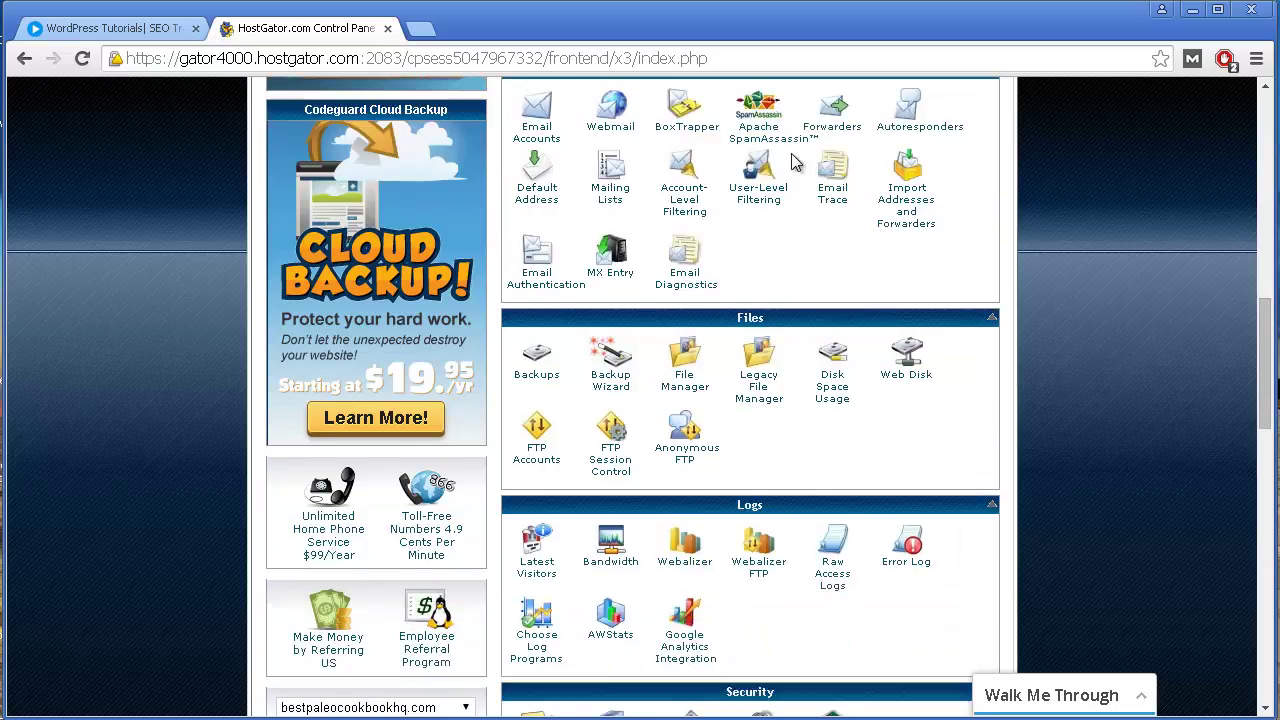
scroll(791, 163, "down", 4)
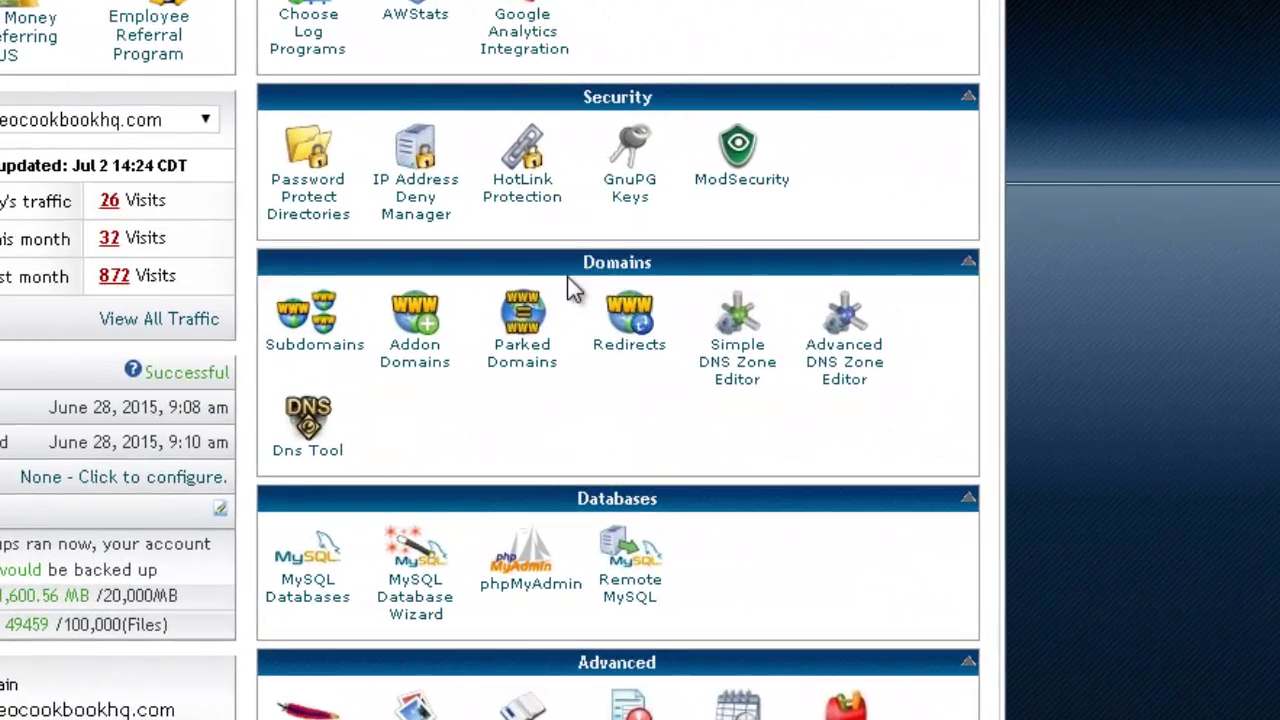
Open the Subdomains page and expand the parent-domain dropdown in Create a Subdomain.
left_click(313, 346)
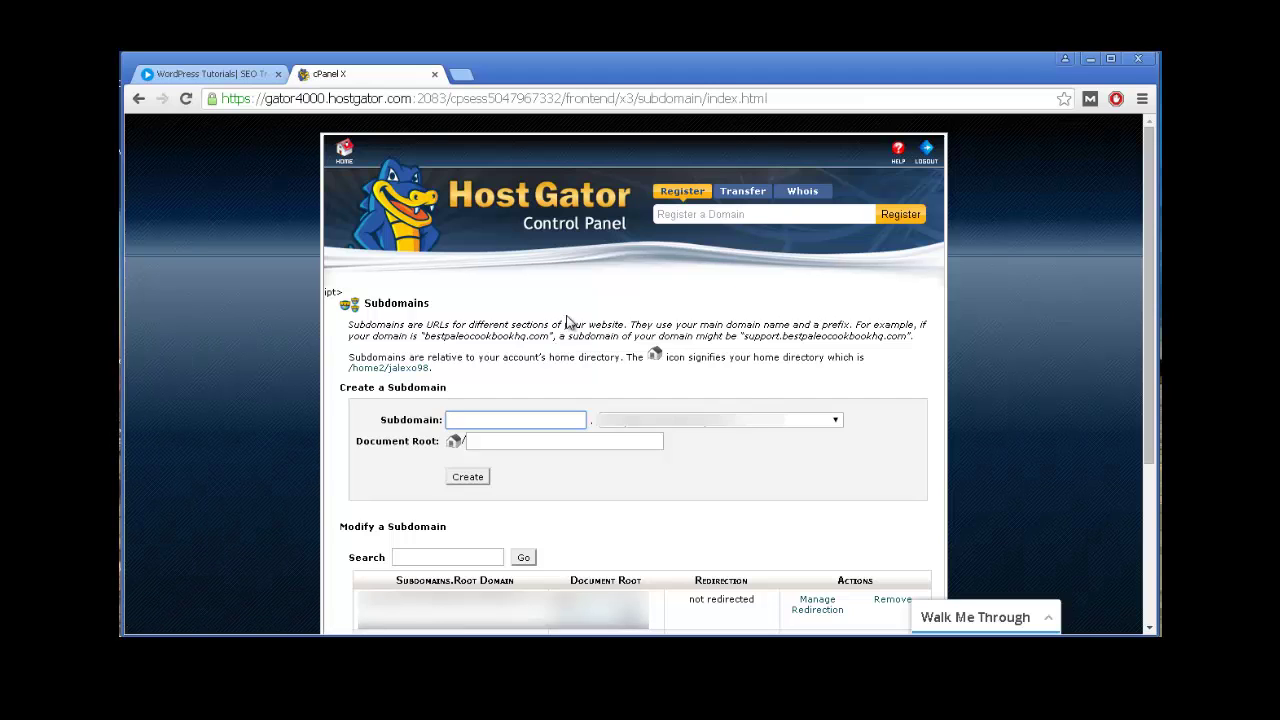
scroll(566, 322, "down", 3)
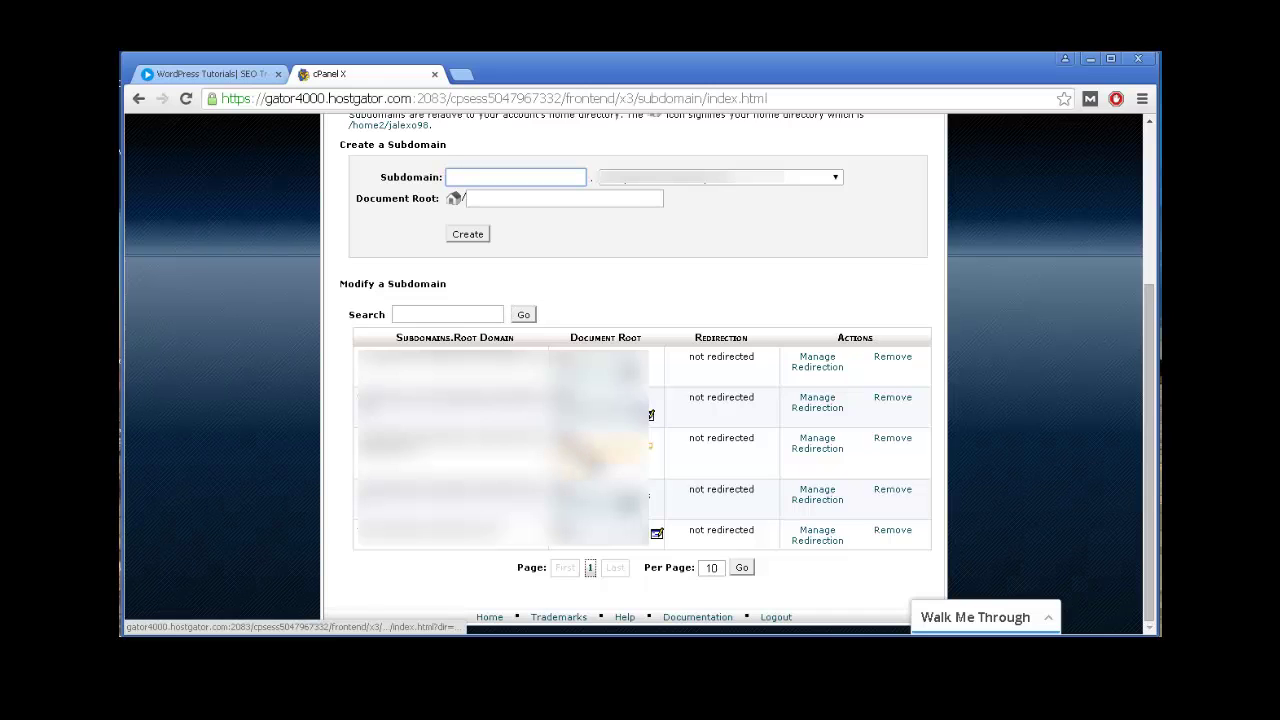
scroll(577, 432, "up", 2)
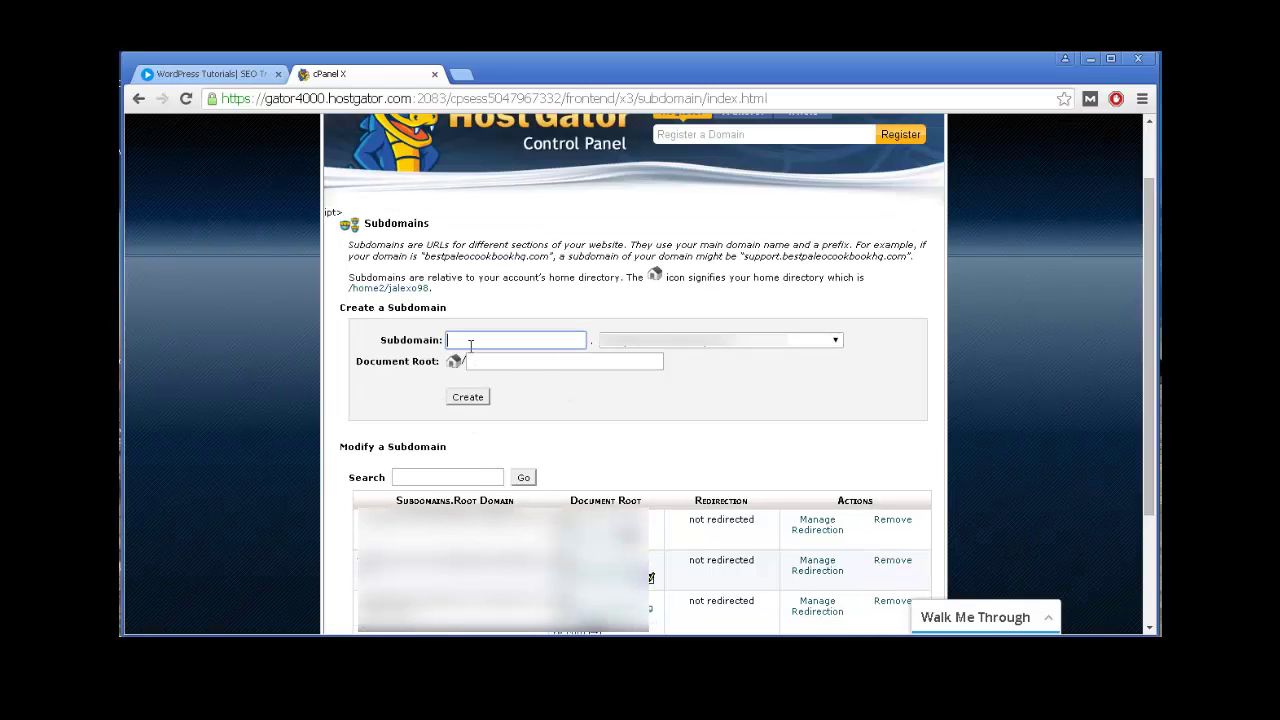
left_click(792, 342)
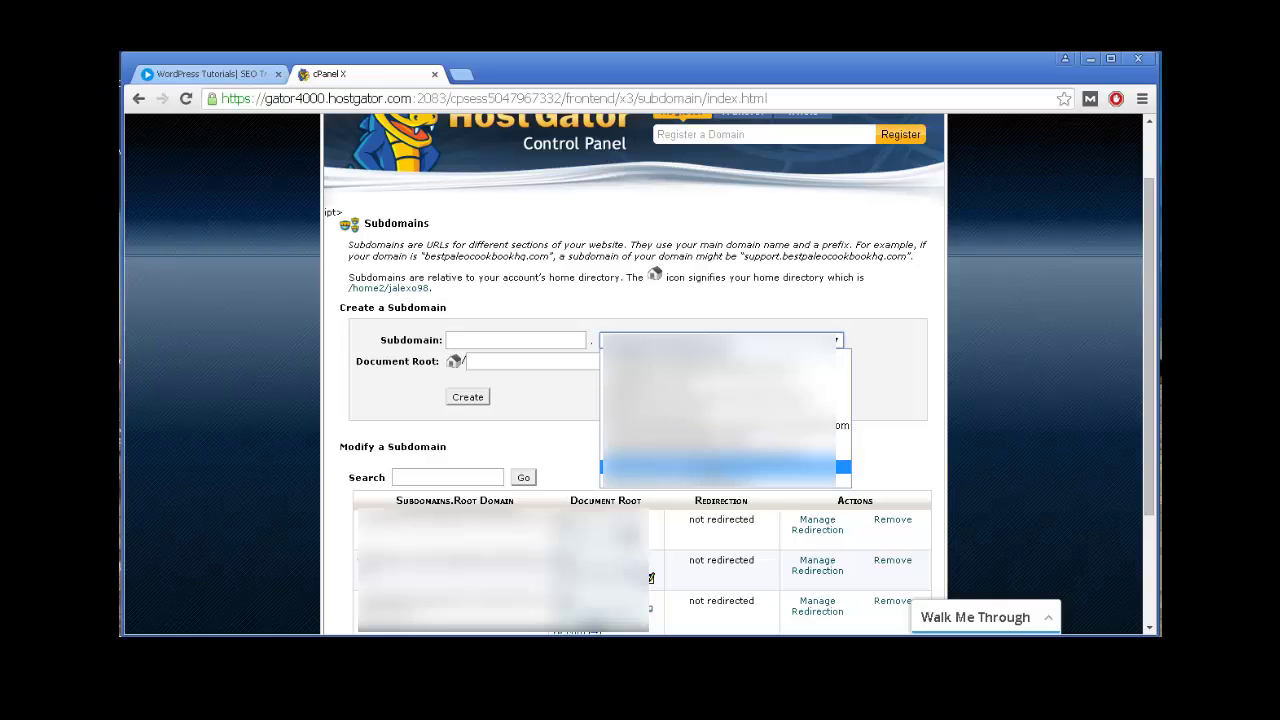
Choose prositetutorials.org, name the subdomain 'forum' and fill document root public_html/forum.
left_click(708, 464)
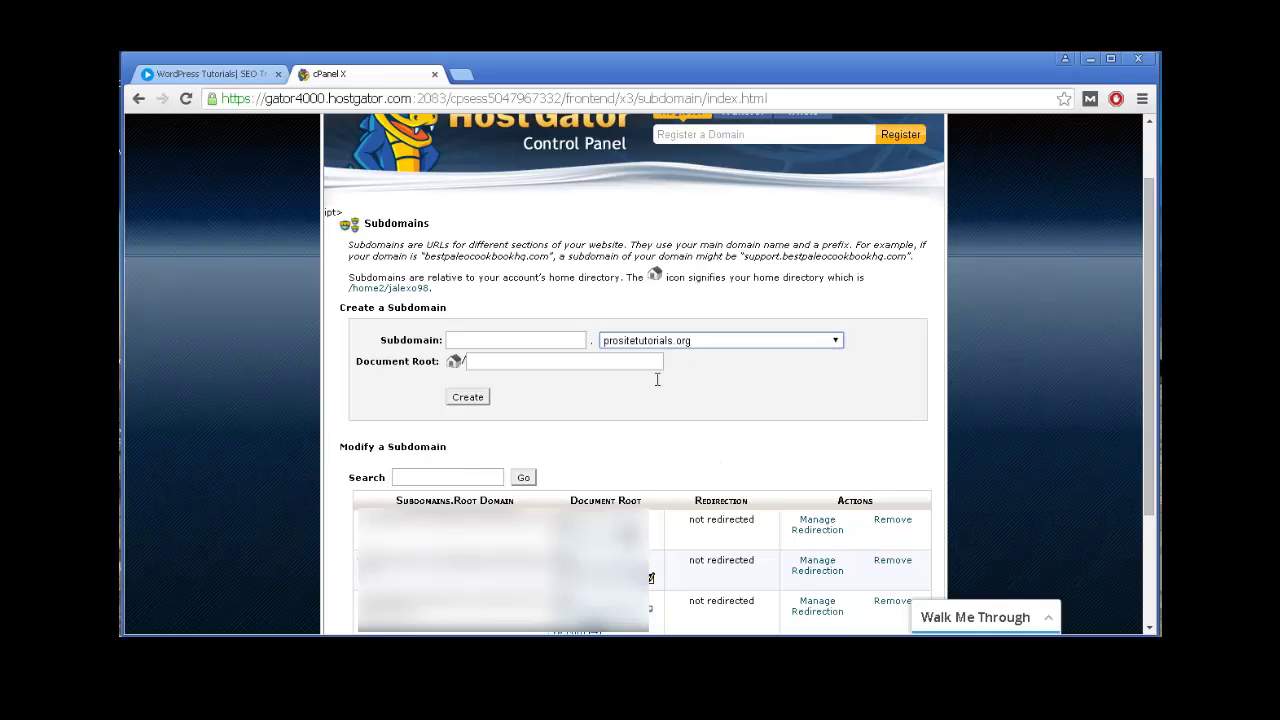
left_click(546, 340)
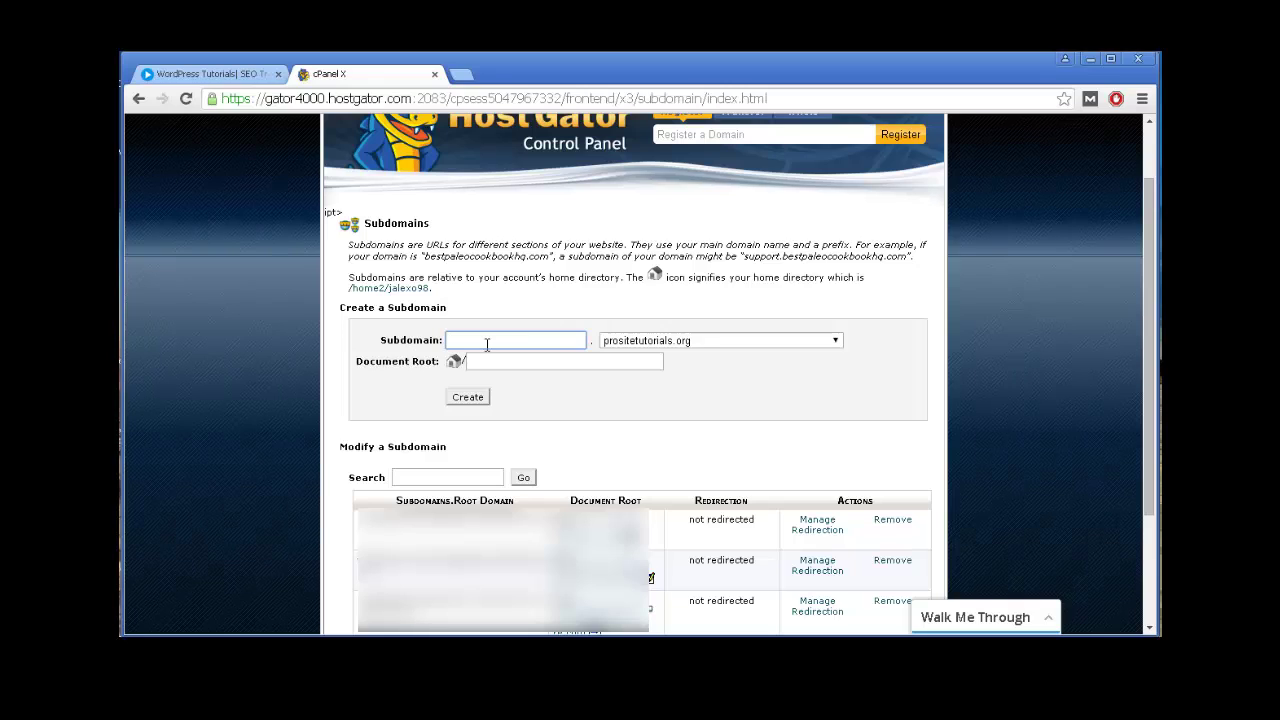
type("for")
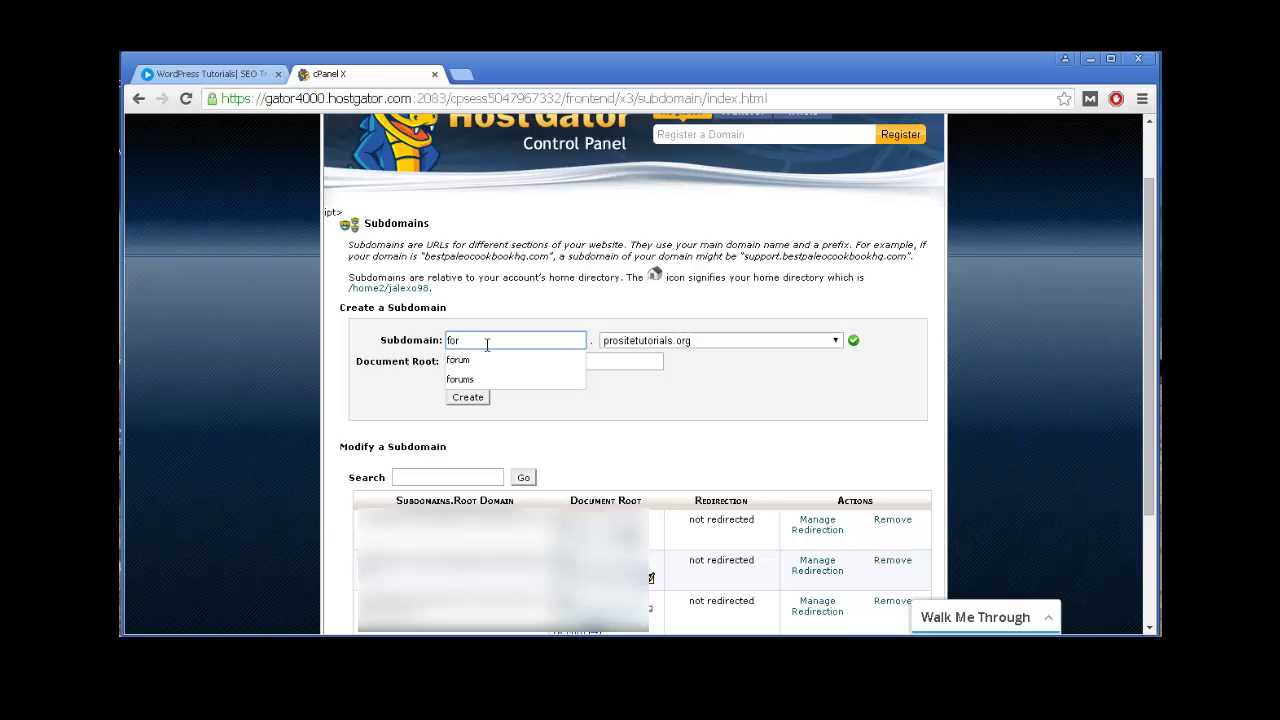
type("um")
left_click(616, 360)
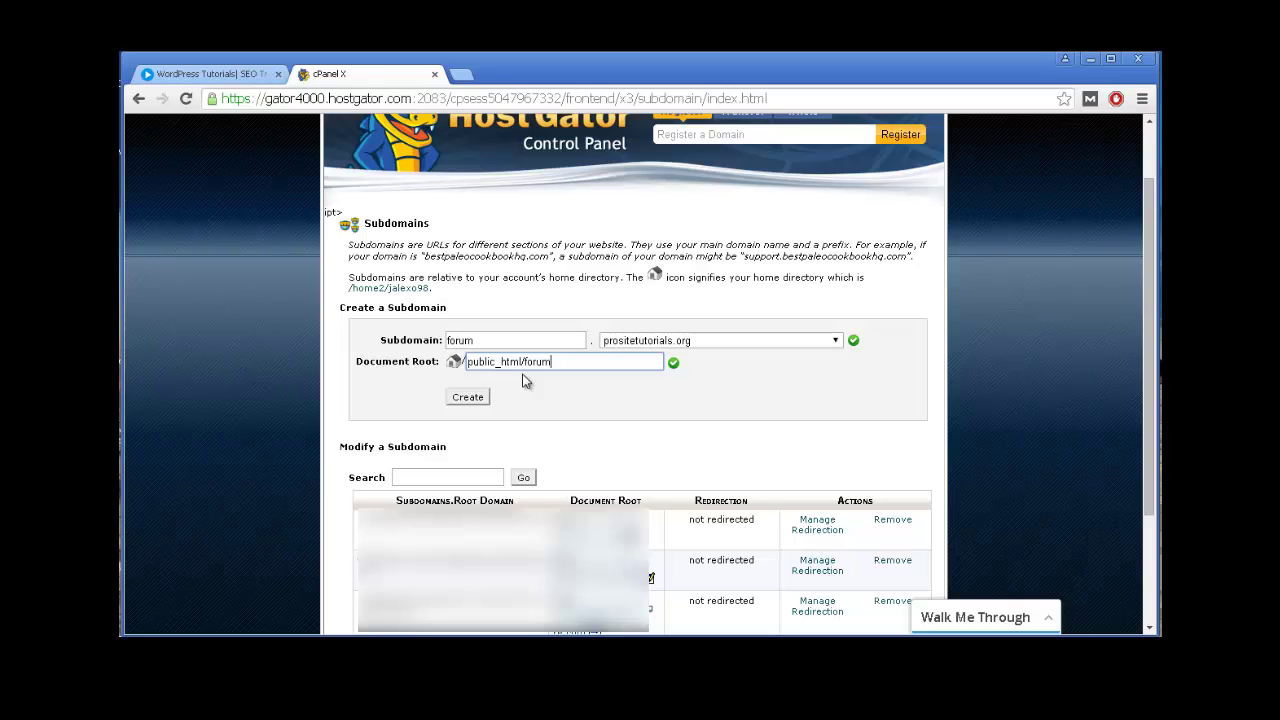
left_click_drag(578, 361, 455, 362)
Create the forum subdomain and copy forum.prositetutorials.org from the success message.
left_click(466, 398)
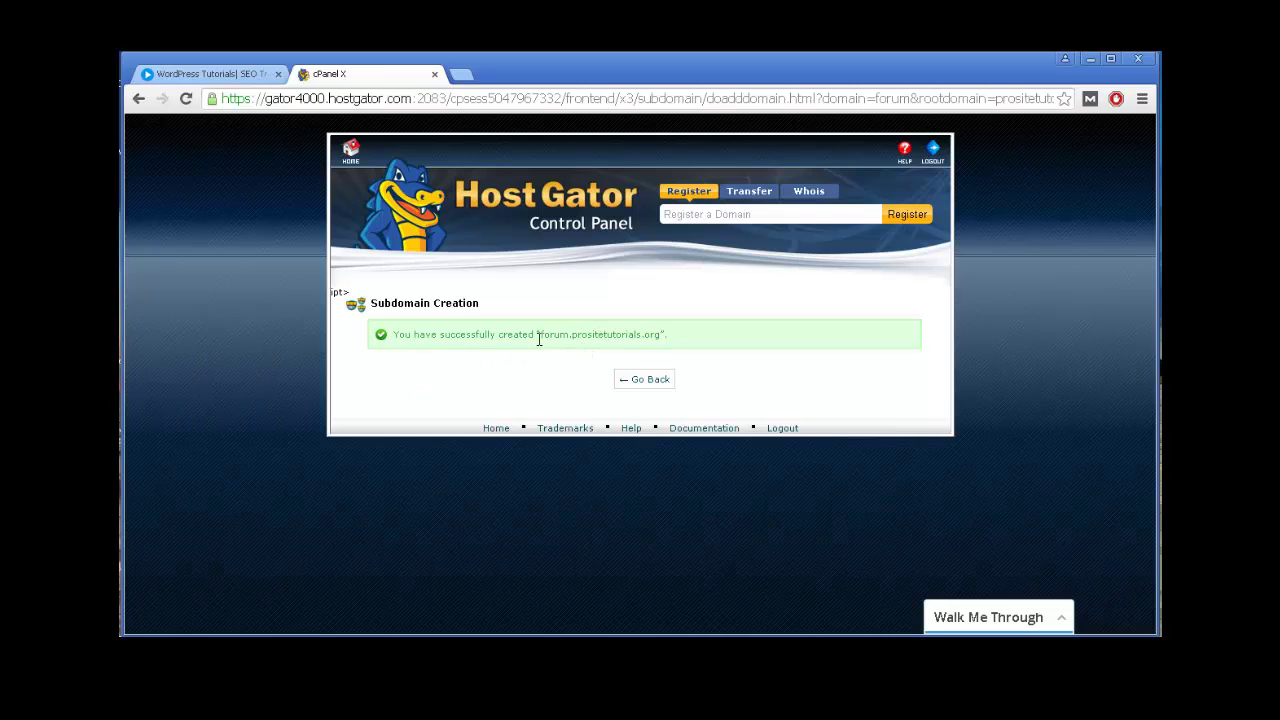
left_click_drag(540, 334, 663, 332)
key("ctrl+c")
left_click(580, 98)
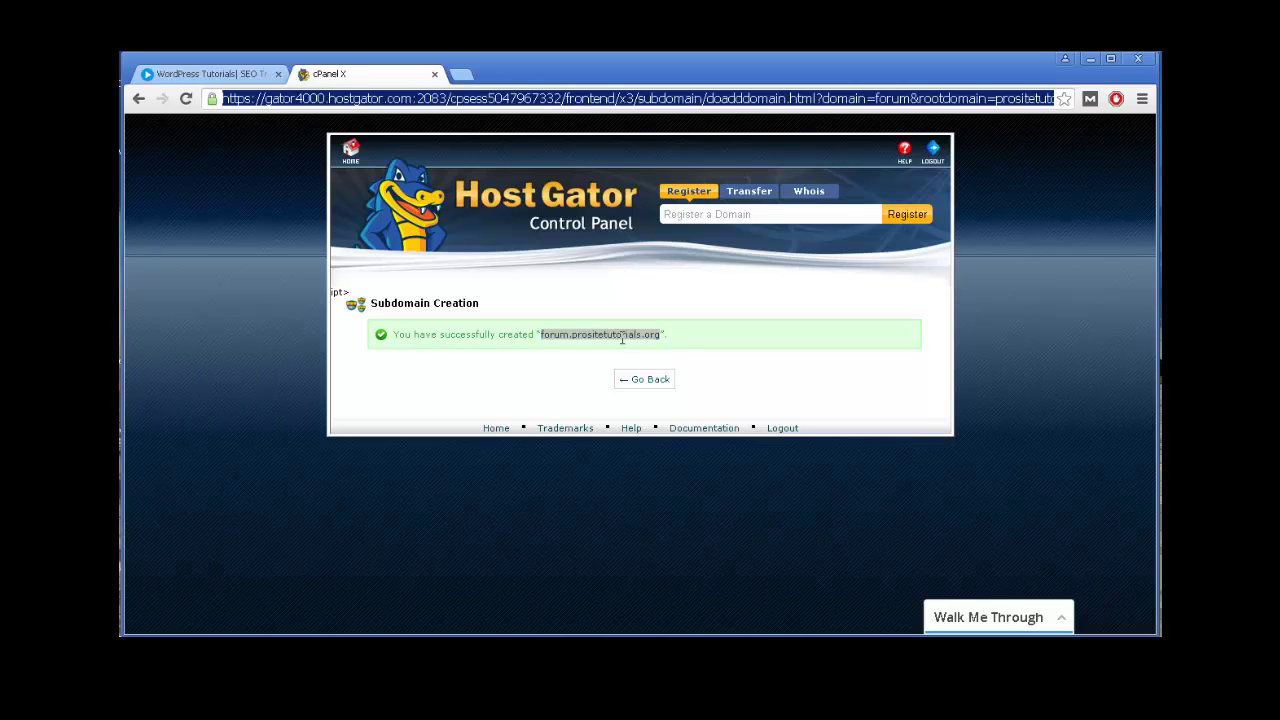
Load forum.prositetutorials.org and scroll through HostGator's Error 404 placeholder page.
key("ctrl+v")
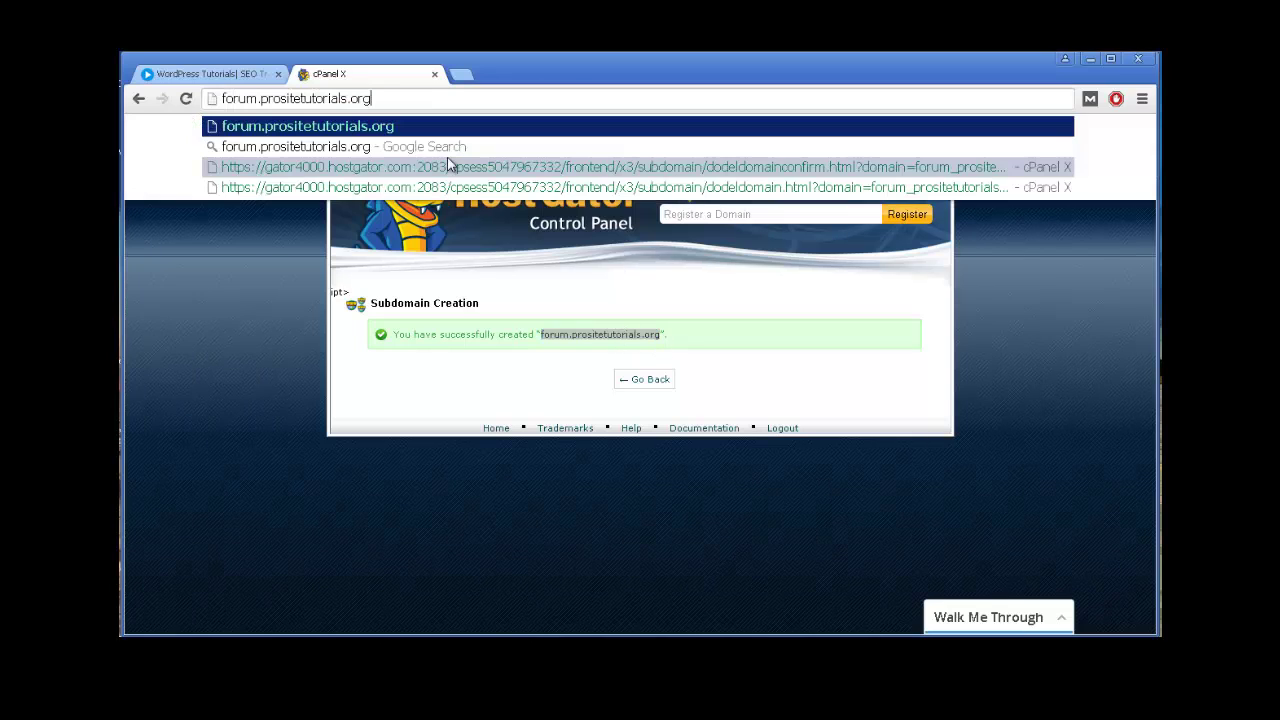
key("Return")
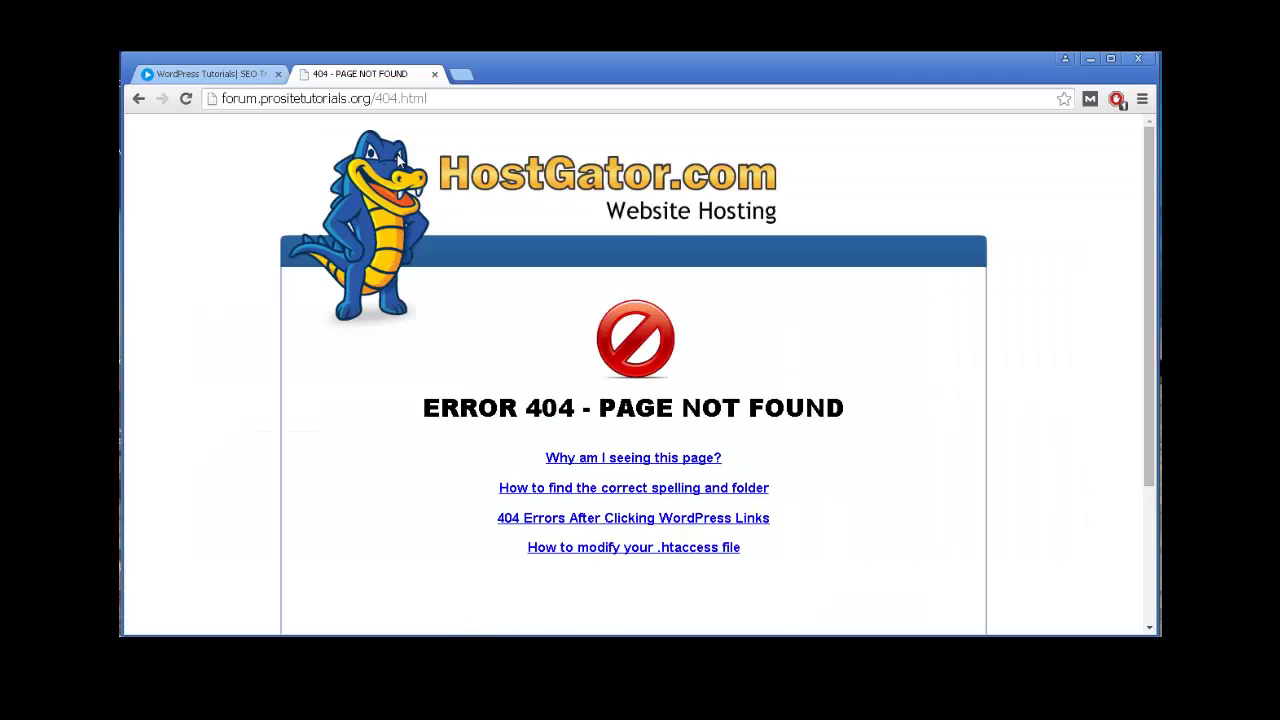
scroll(390, 160, "down", 1)
scroll(511, 225, "down", 1)
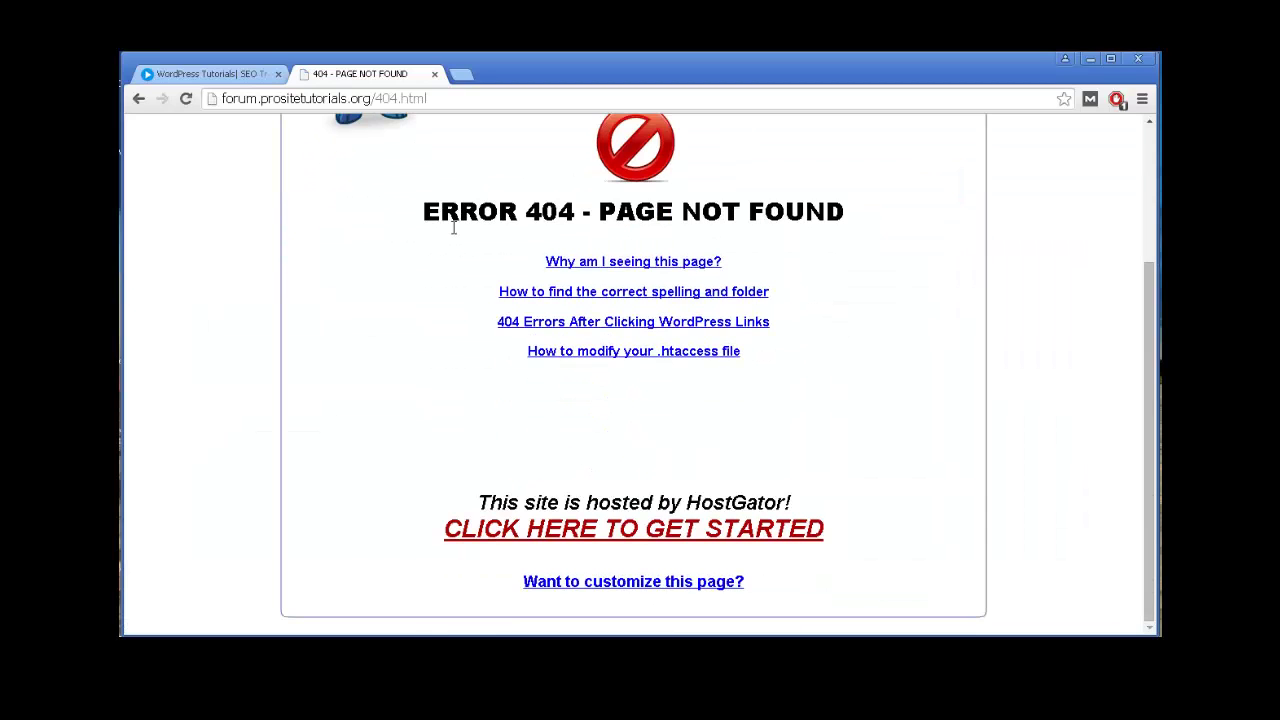
scroll(332, 243, "up", 2)
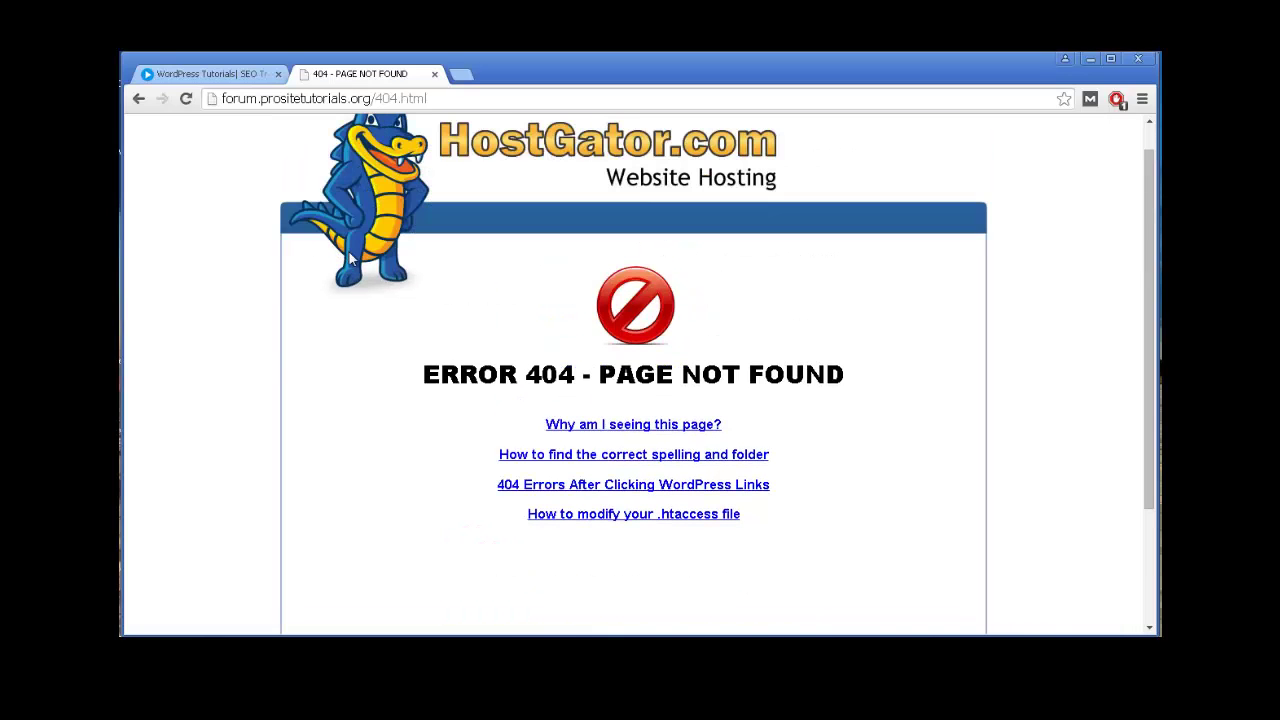